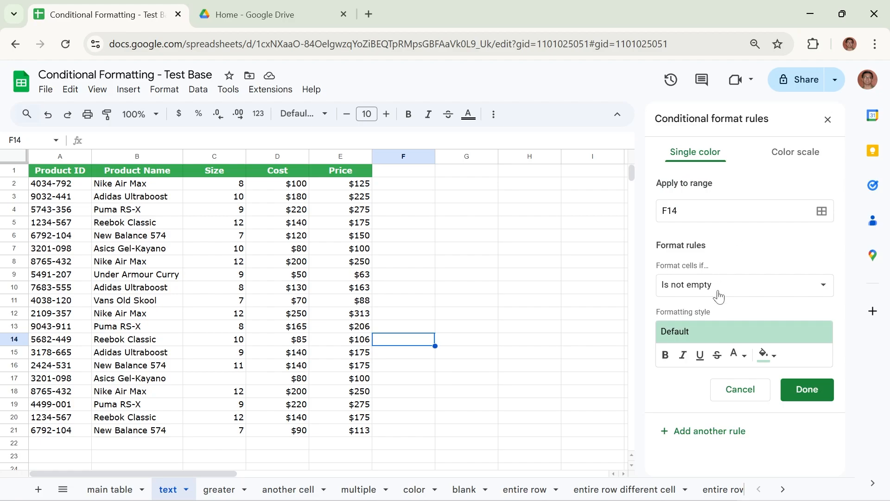
Close the conditional format rules and compare the main table sheet's example conditions with the greater sheet's Price highlighting
click(829, 122)
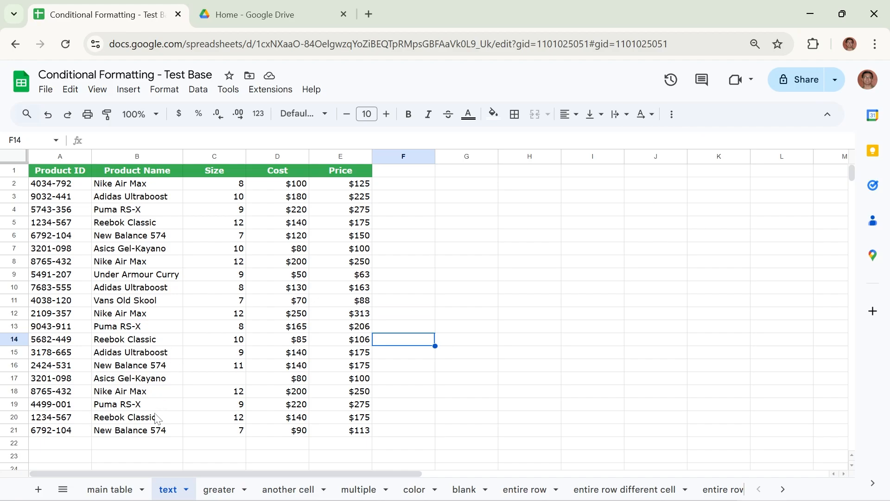
click(105, 495)
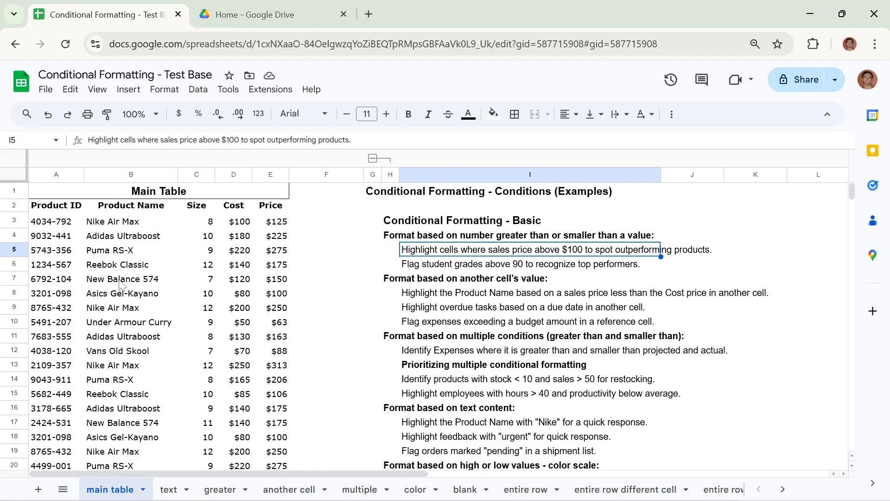
click(217, 490)
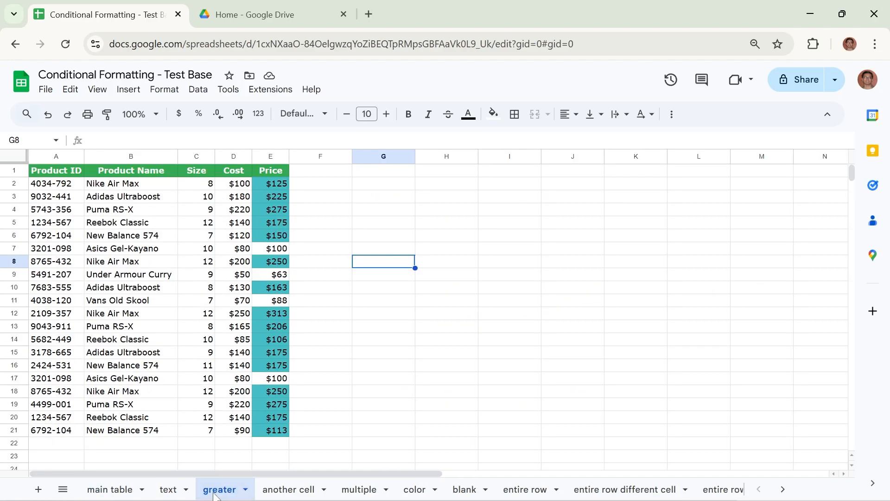
click(110, 490)
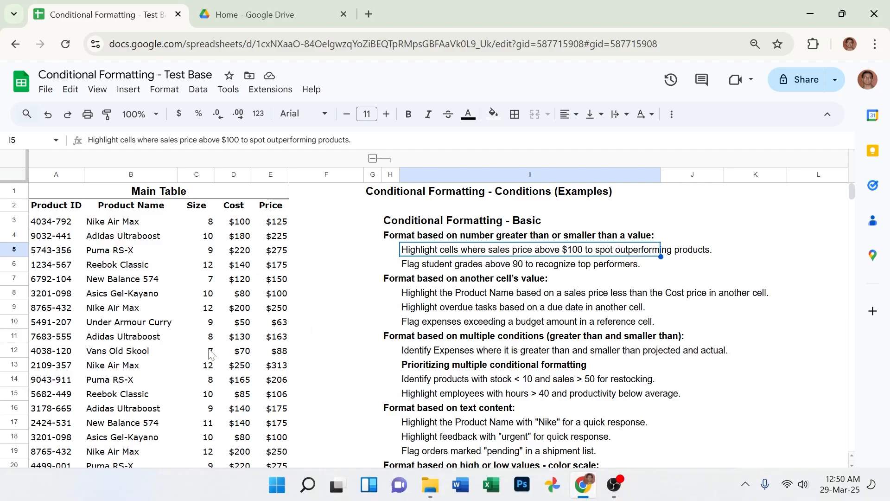
click(218, 489)
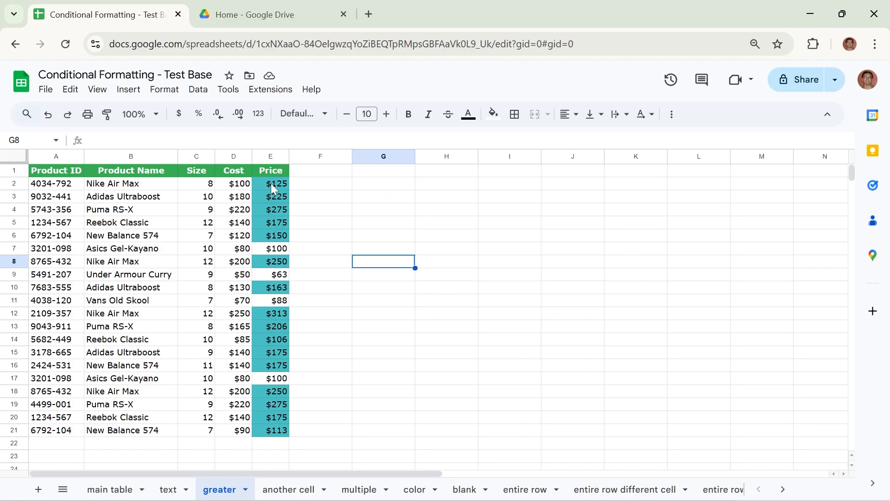
Open the existing conditional formatting rule for the Price cells E2:E21 on the greater sheet
drag(273, 188, 273, 438)
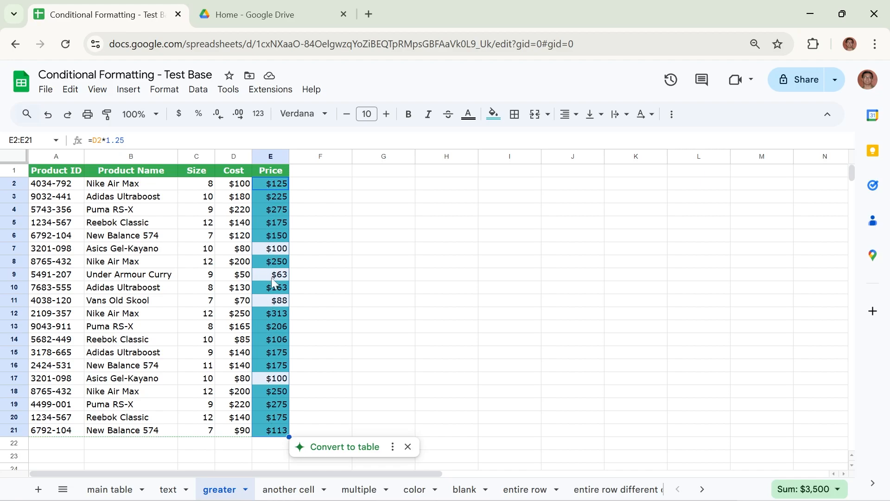
click(165, 93)
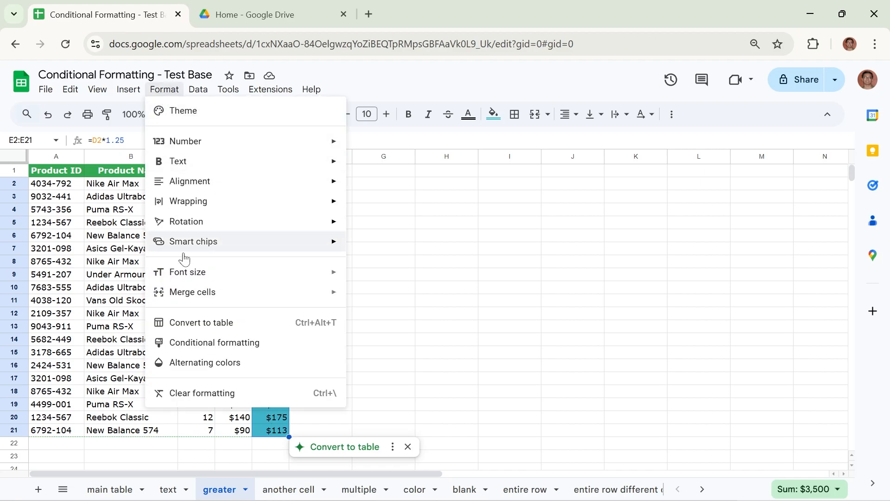
click(199, 342)
click(730, 170)
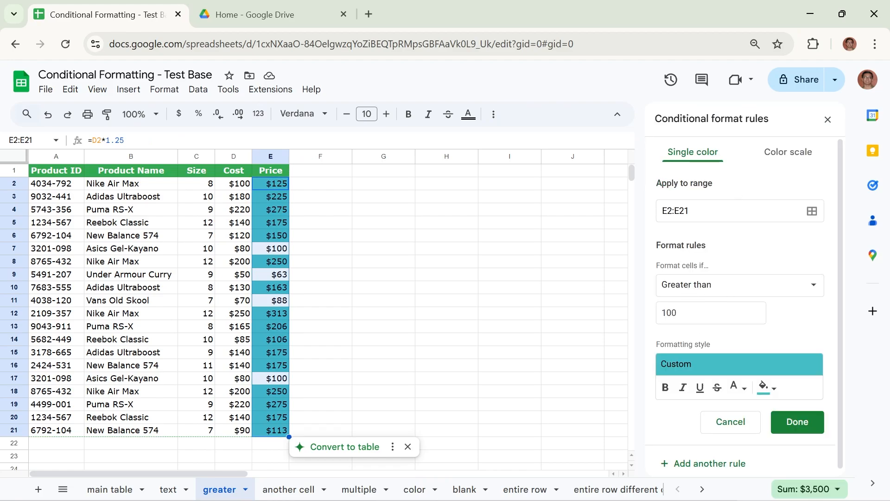
Set the threshold of the Price column's greater-than rule to 200
click(694, 313)
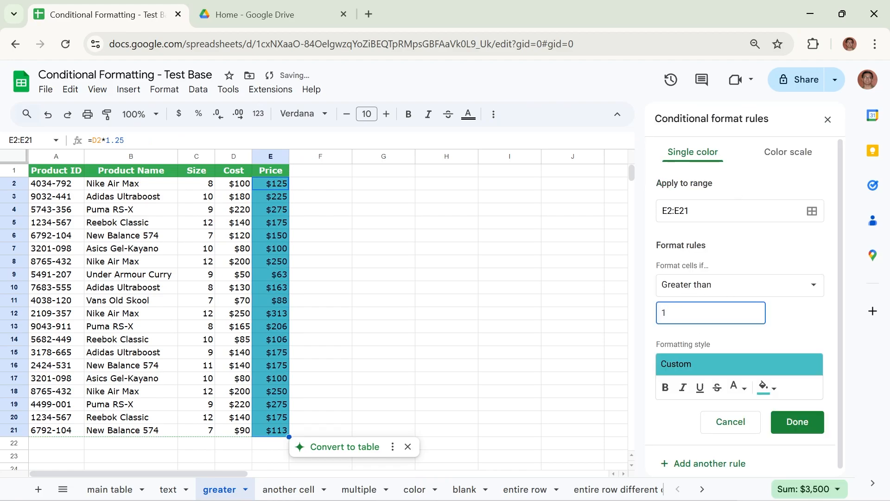
key(BackSpace)
text(200)
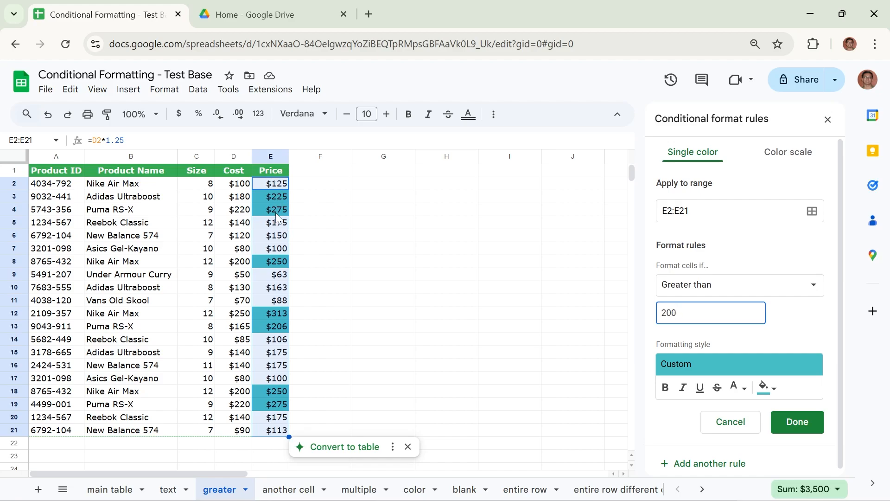
Set the greater-than threshold for the Price cells to 100 and save the rule
drag(681, 314, 648, 319)
text(100)
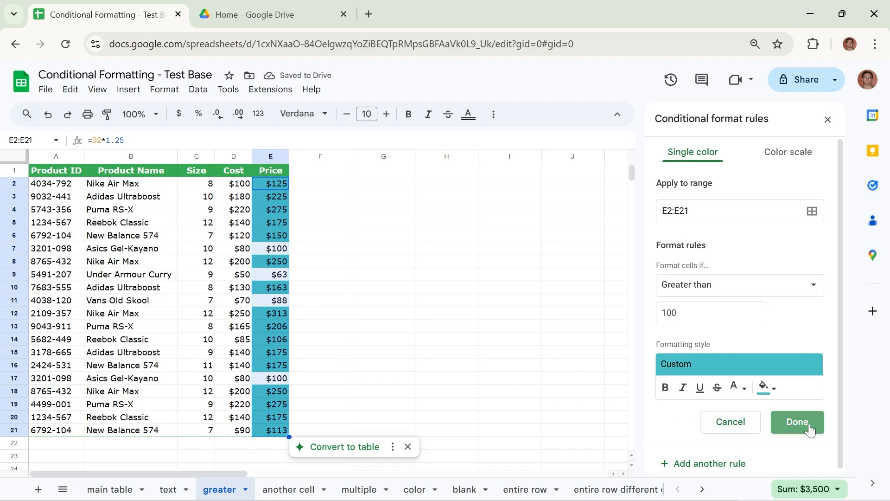
click(796, 422)
Check the main table's example list, then open the custom formula rule on the another cell sheet and select Product Name cells B2:B21
click(95, 489)
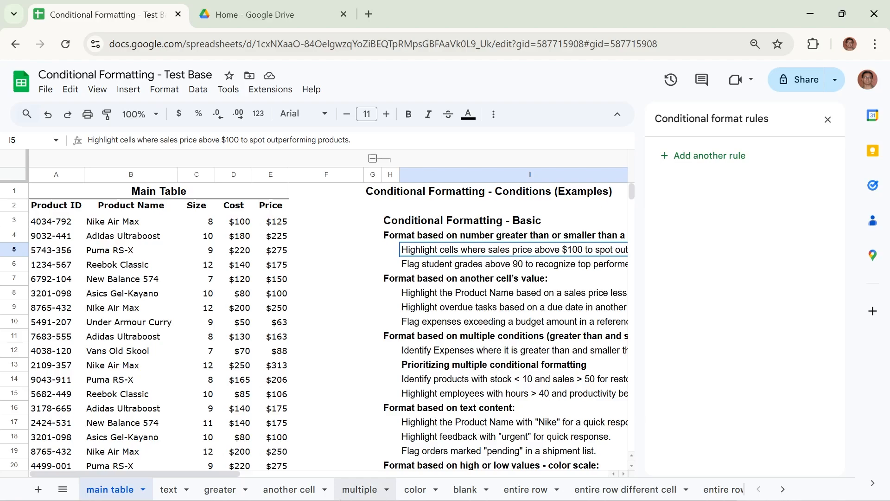
click(313, 353)
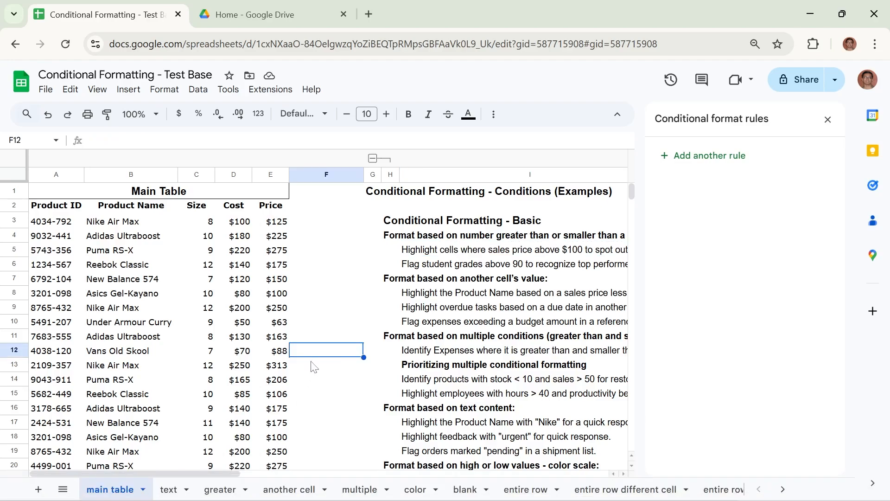
click(289, 489)
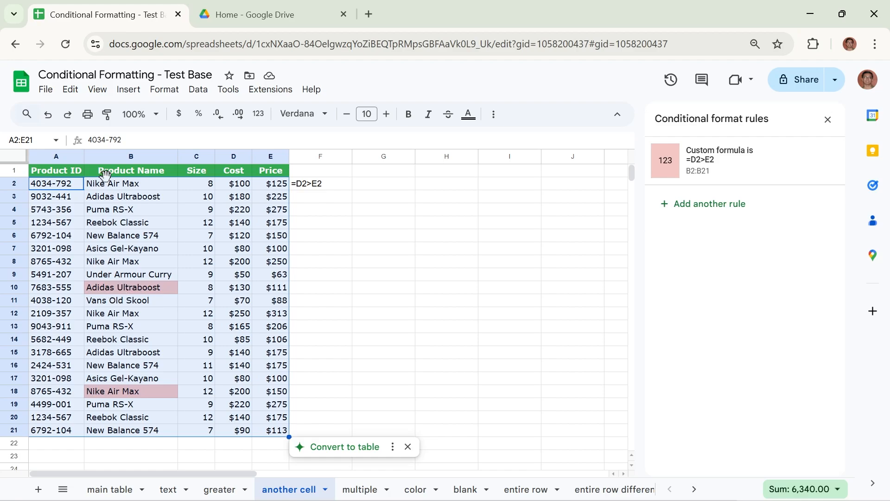
click(108, 188)
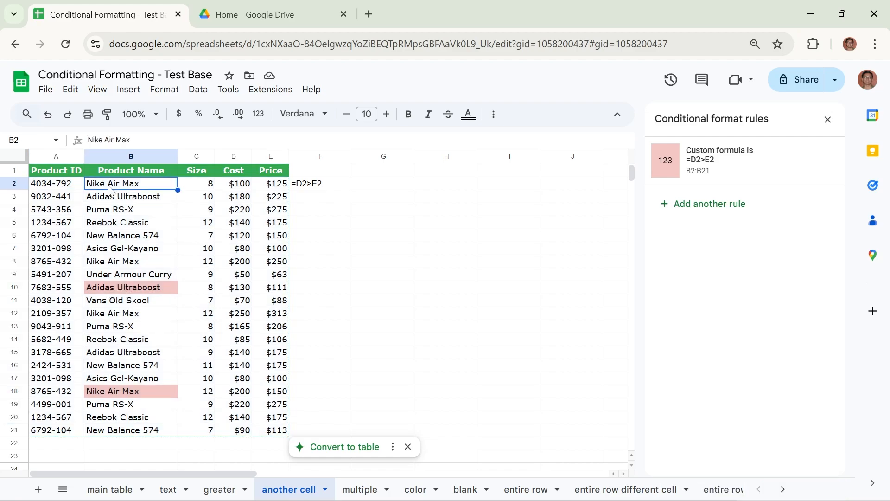
click(737, 160)
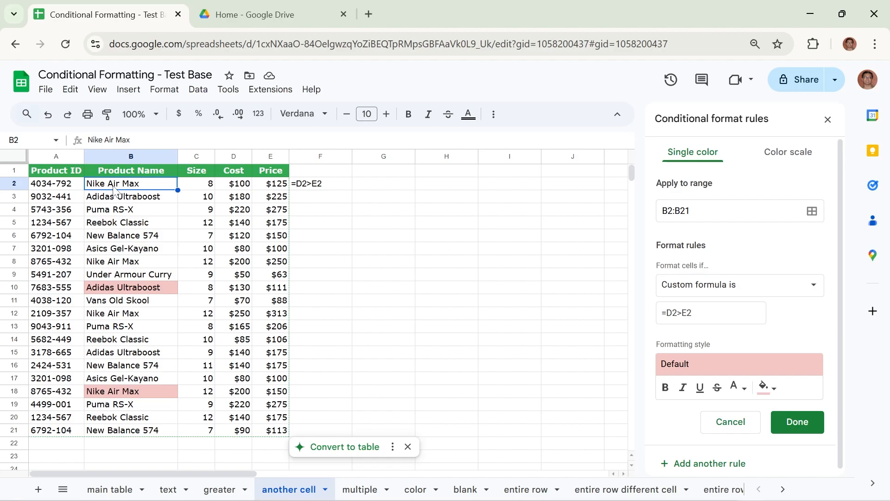
drag(114, 190, 119, 434)
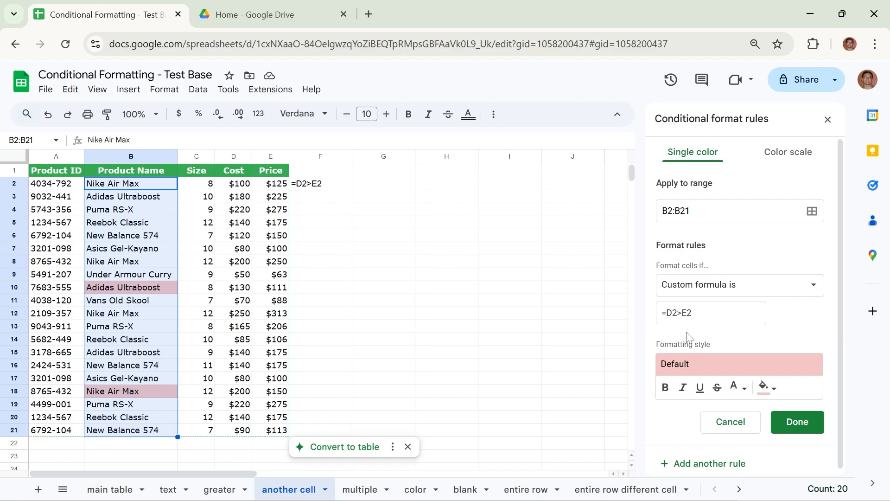
Revisit the main table's examples, then reopen the Product Name rule on the another cell sheet and examine its condition type and formula
click(119, 489)
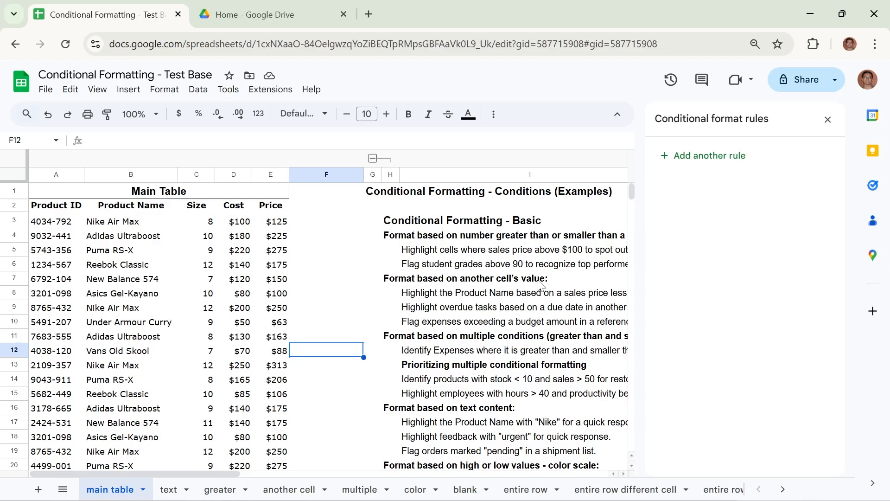
click(292, 490)
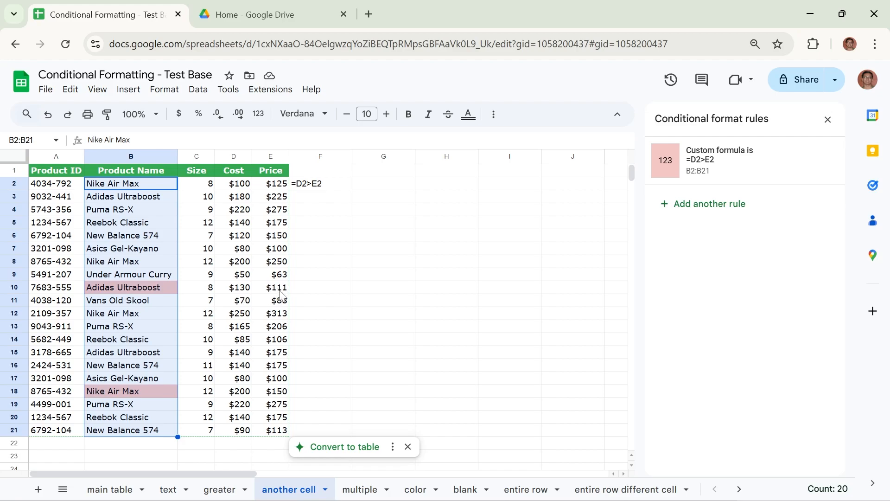
click(706, 172)
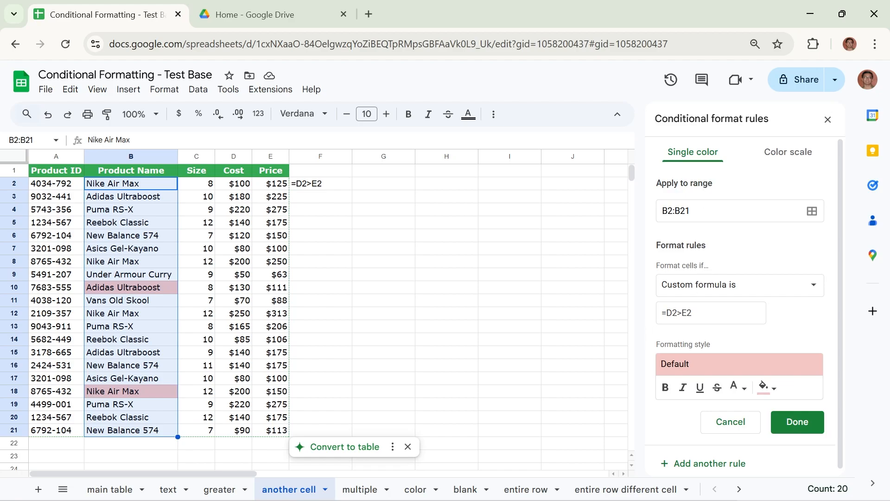
click(688, 289)
click(717, 438)
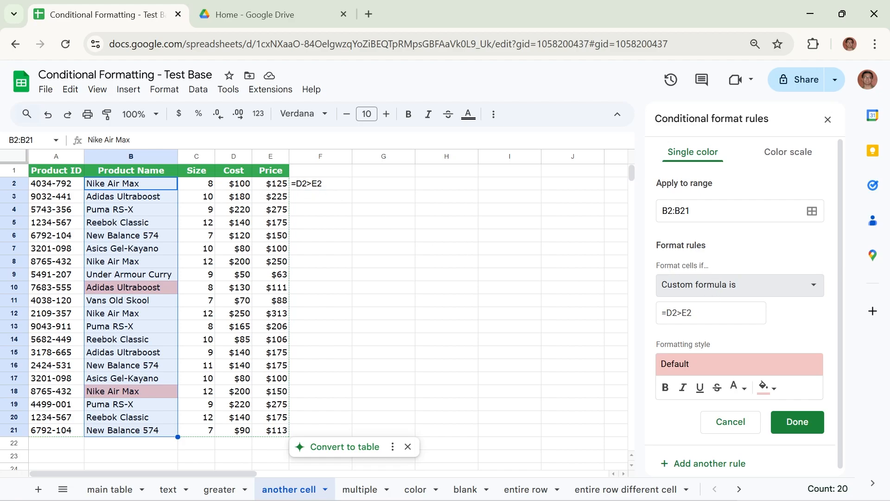
drag(693, 313, 661, 312)
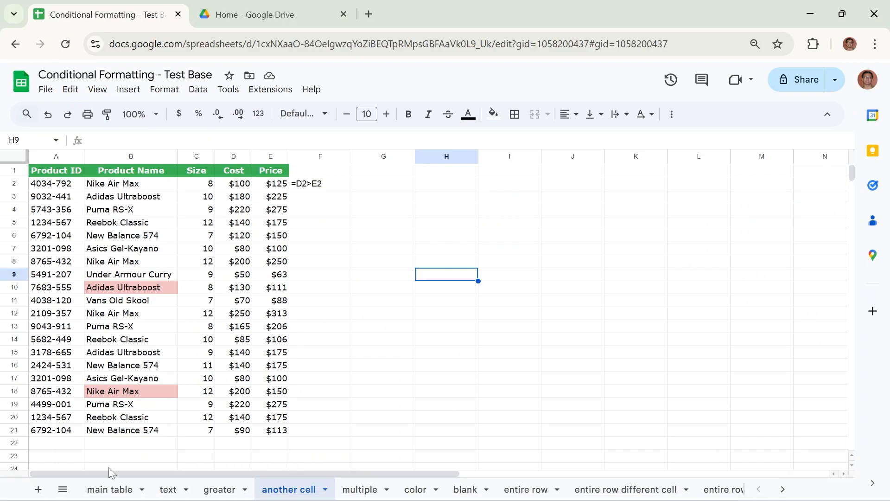
Check the main table's color scale examples, then start a color scale rule for Price cells E2:E21 on the color sheet
click(110, 489)
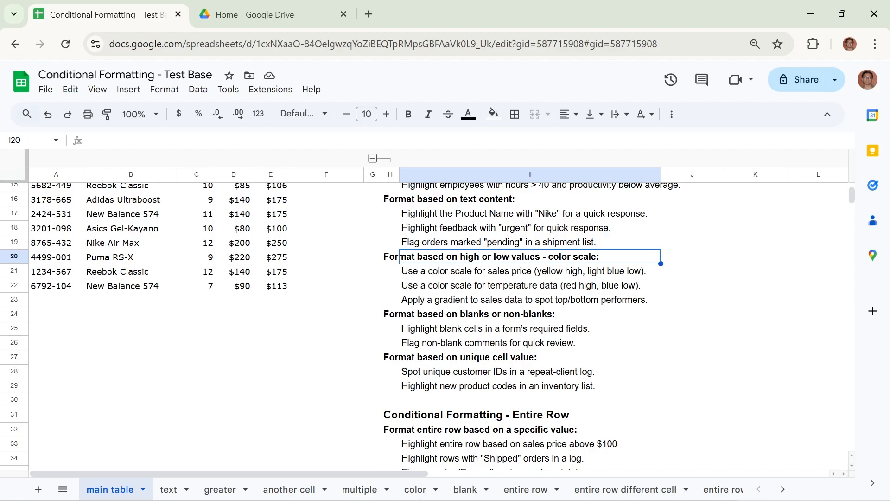
click(416, 490)
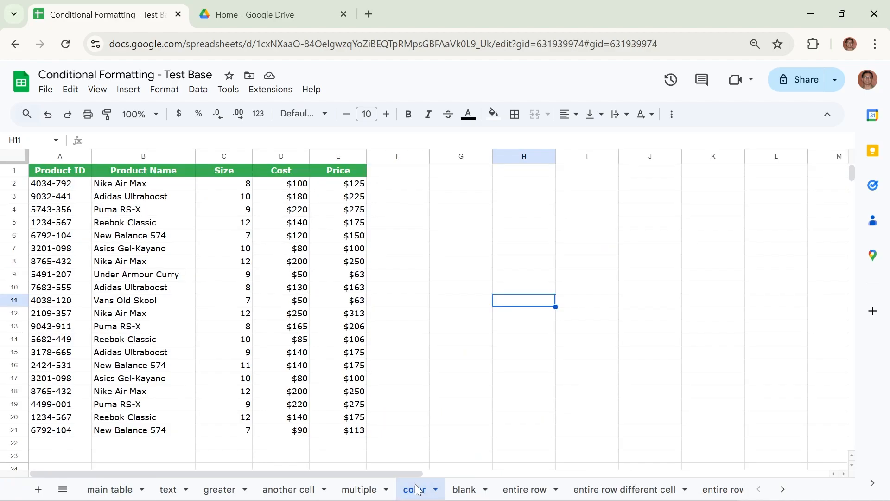
click(345, 186)
drag(346, 186, 337, 440)
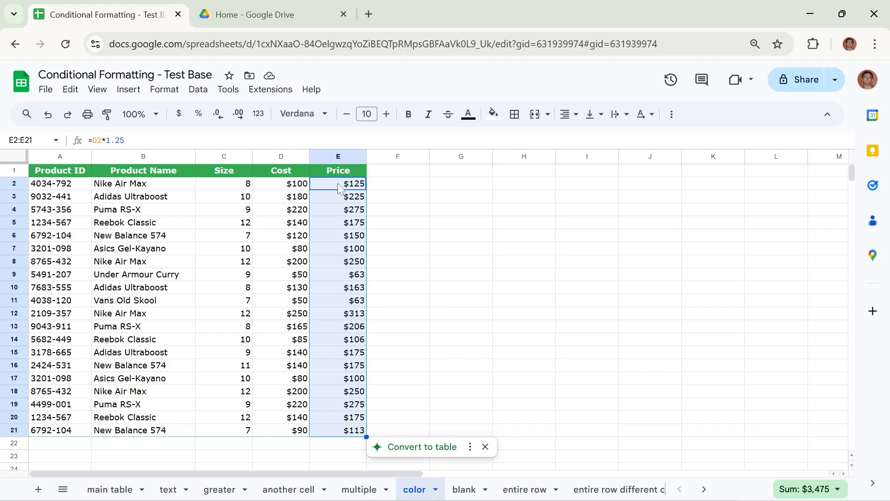
click(163, 92)
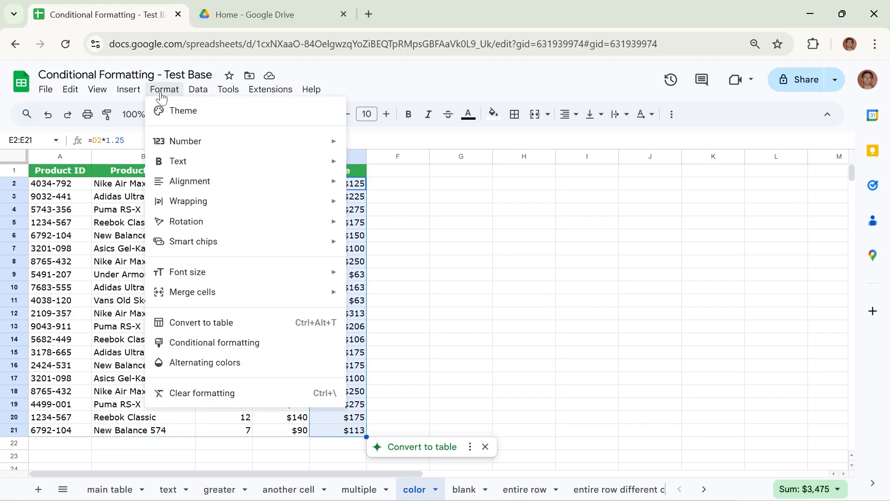
click(219, 345)
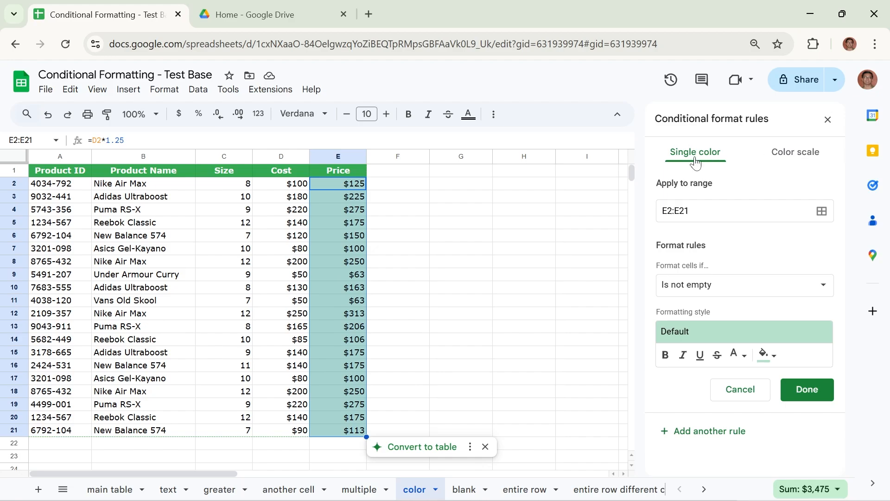
click(804, 158)
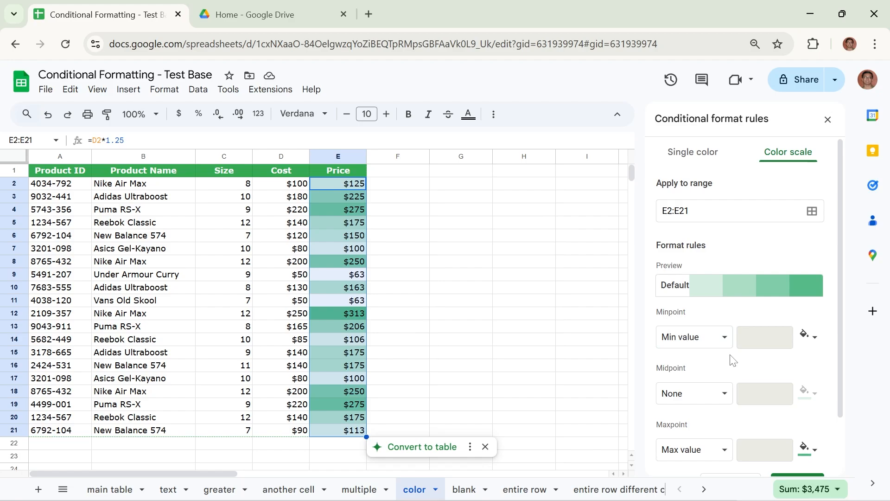
Set the color scale's minpoint color to light blue
click(818, 339)
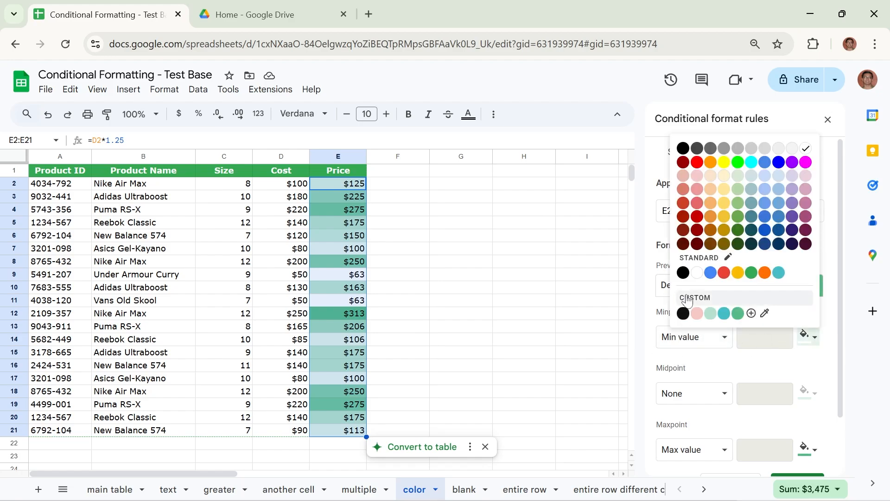
click(781, 177)
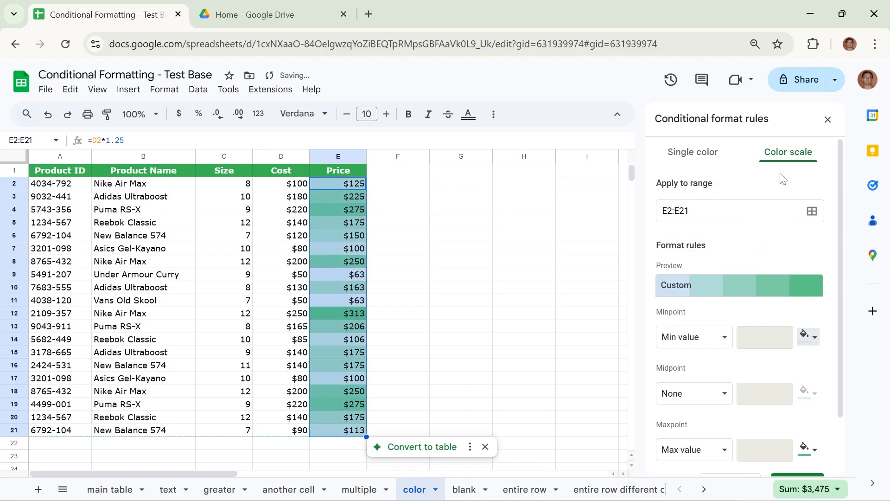
Set the Price color scale's minpoint color to red and its maxpoint color to dark blue
click(816, 341)
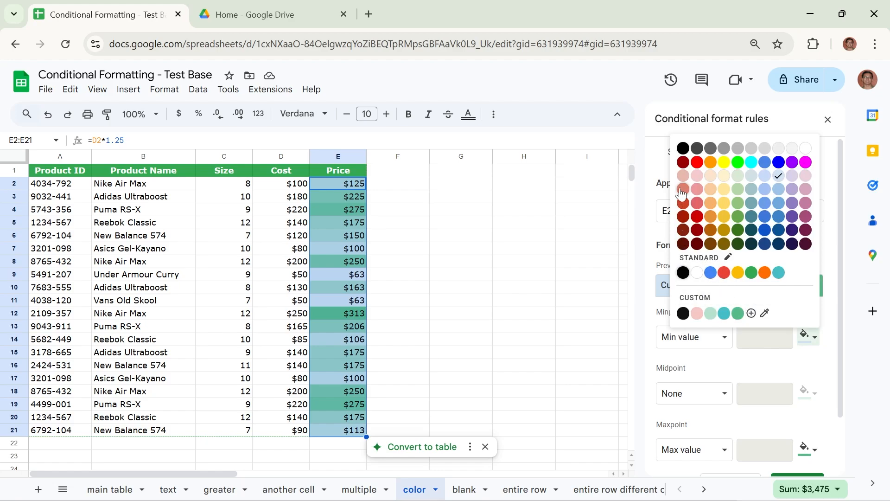
click(697, 165)
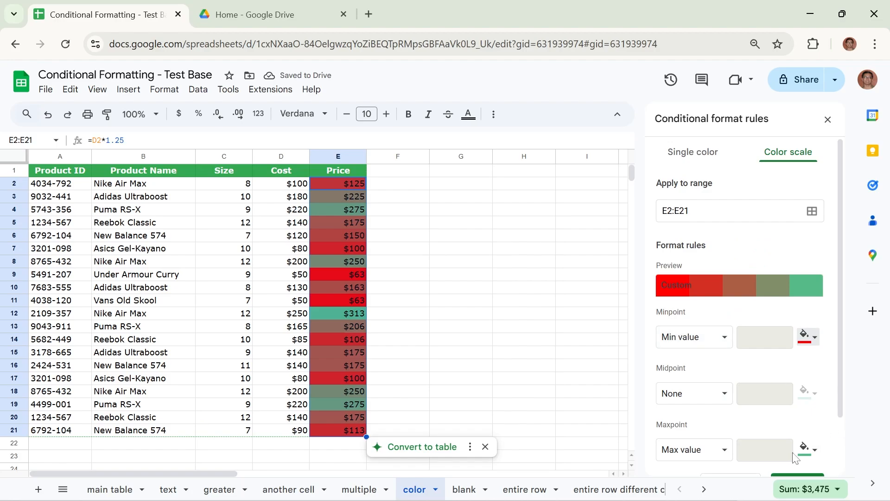
click(808, 449)
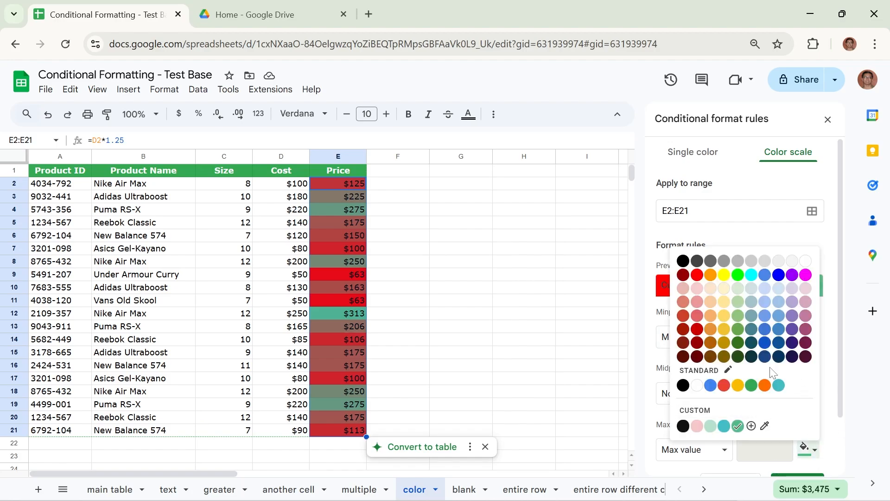
click(765, 344)
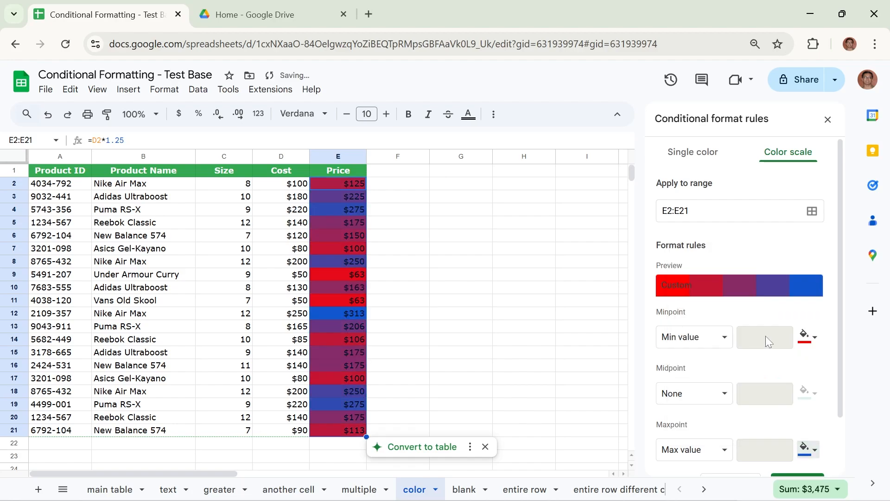
Change the Price color scale's minpoint color to the custom green and its maxpoint color to a lighter blue
click(808, 337)
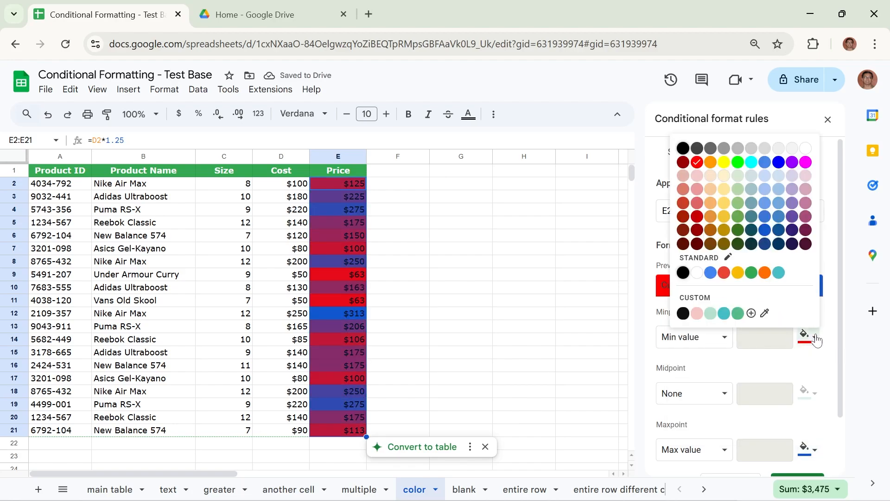
click(739, 313)
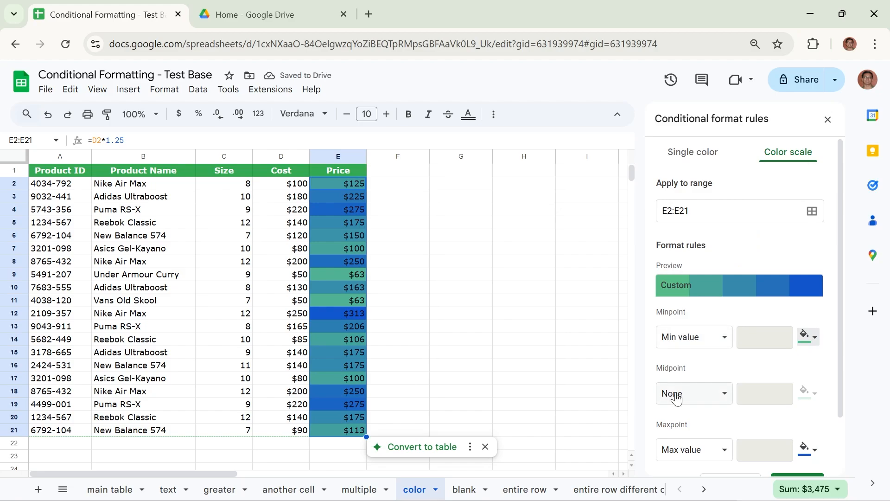
click(819, 455)
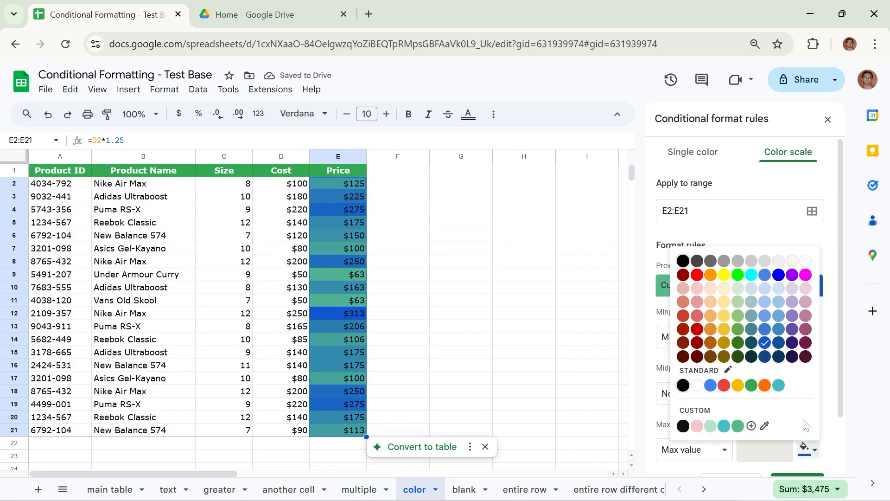
click(768, 325)
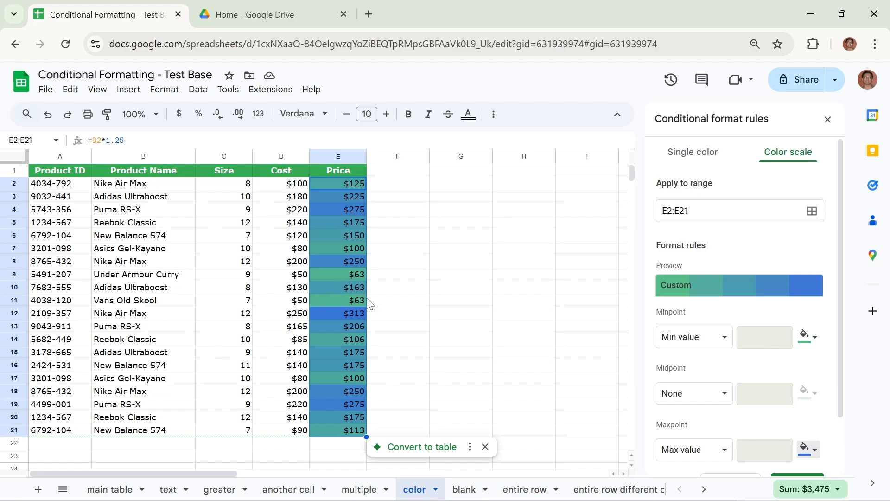
Try a Number midpoint in dark red on the Price color scale and reset the midpoint to None
click(700, 395)
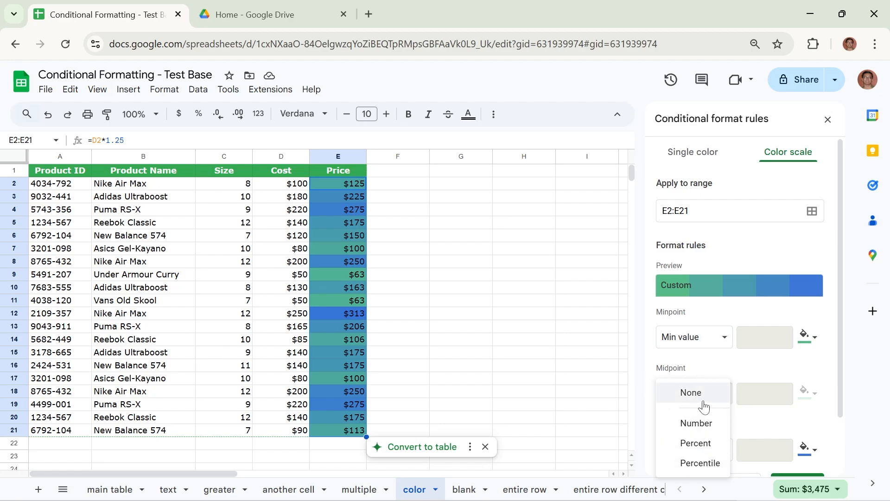
click(701, 427)
click(807, 393)
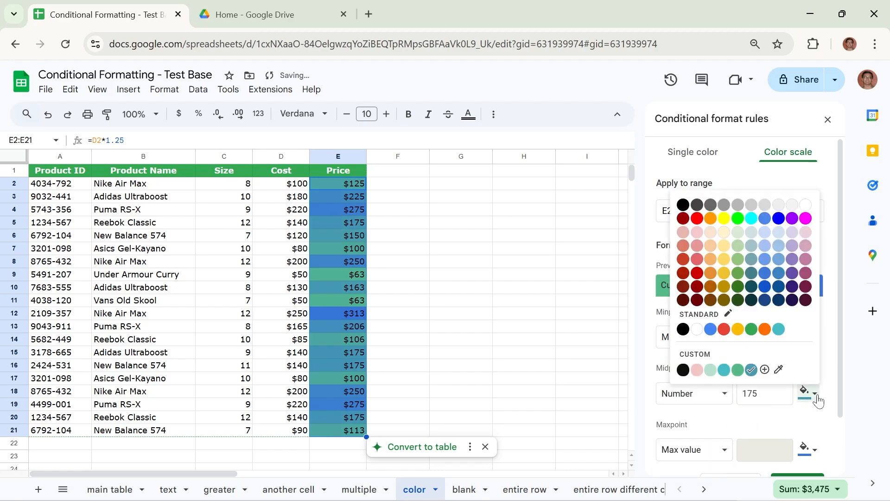
click(697, 275)
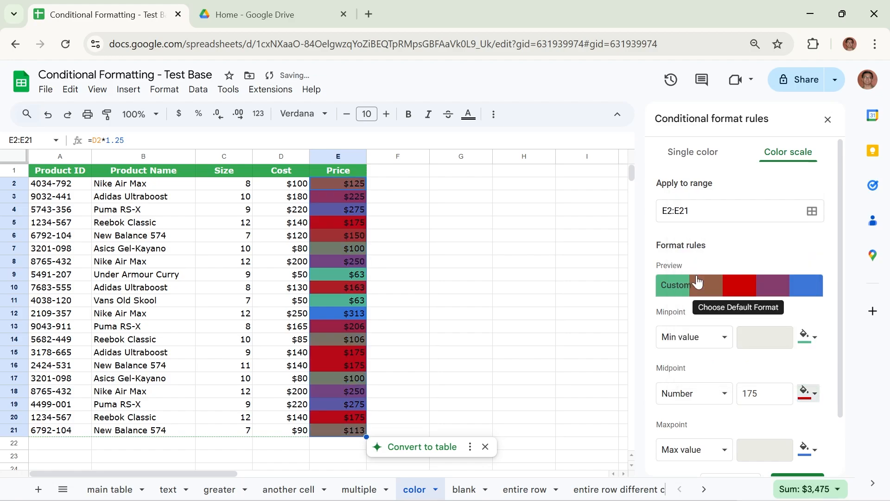
click(809, 394)
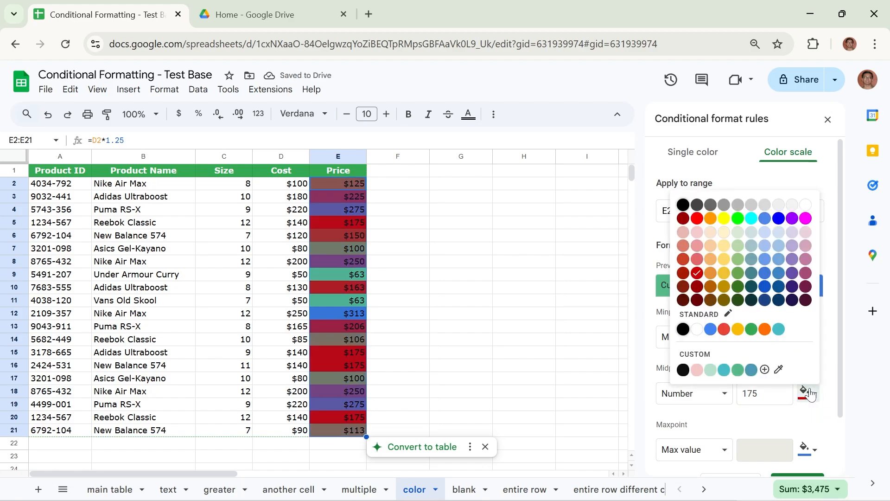
click(695, 396)
click(698, 364)
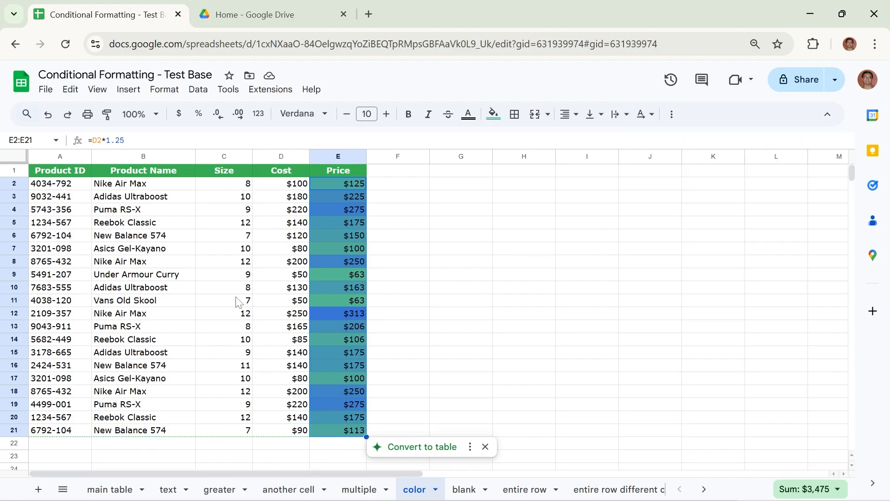
Review the main table's list of conditional formatting examples, from the basic conditions to the entire row ones
click(352, 491)
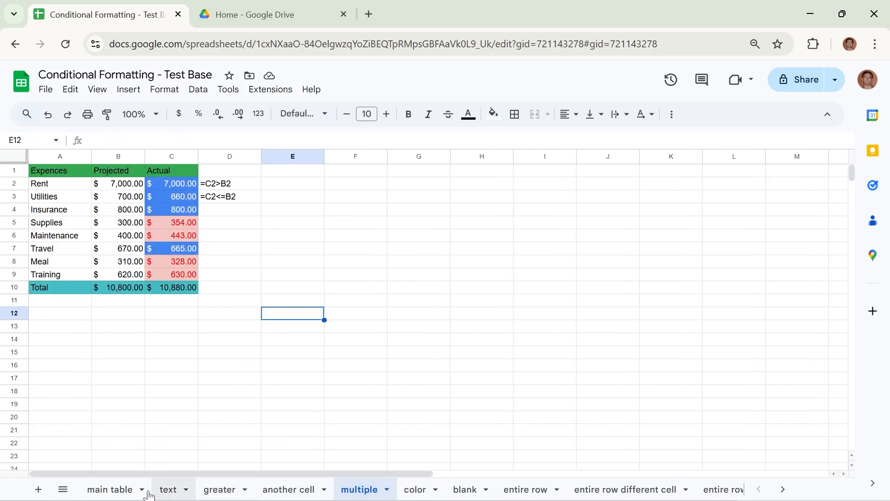
click(110, 490)
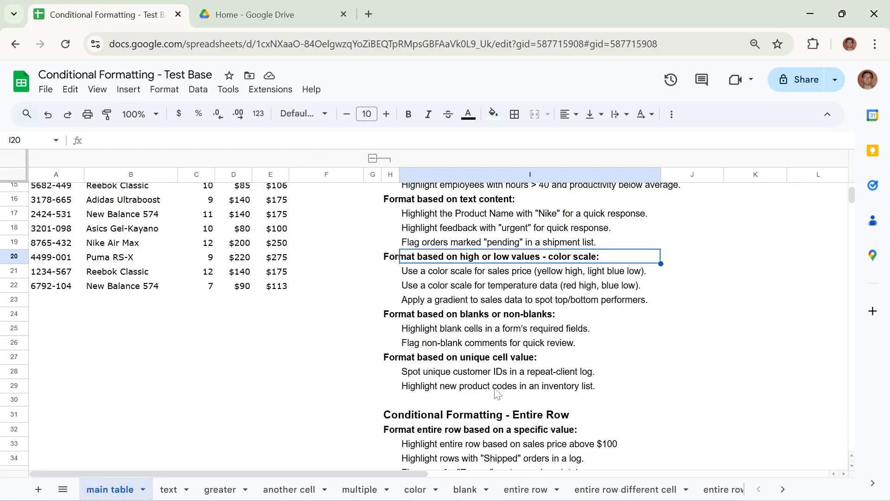
scroll(471, 275, up, 5)
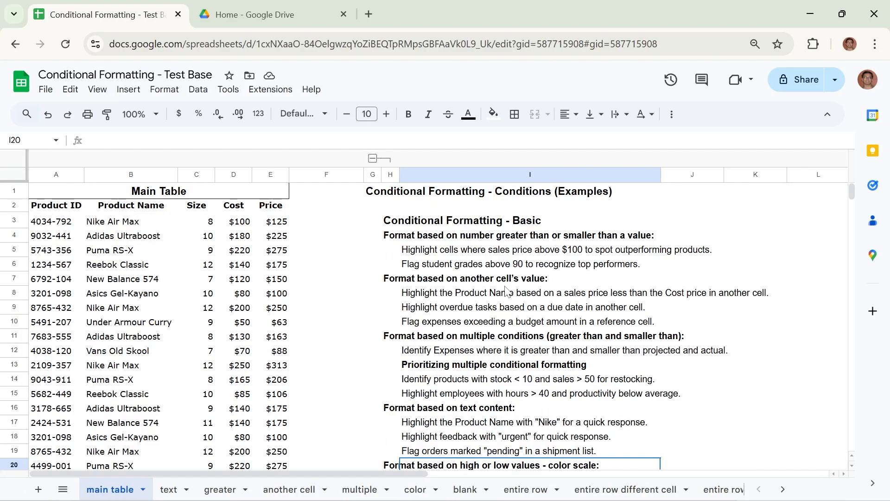
scroll(508, 291, down, 5)
scroll(505, 316, down, 5)
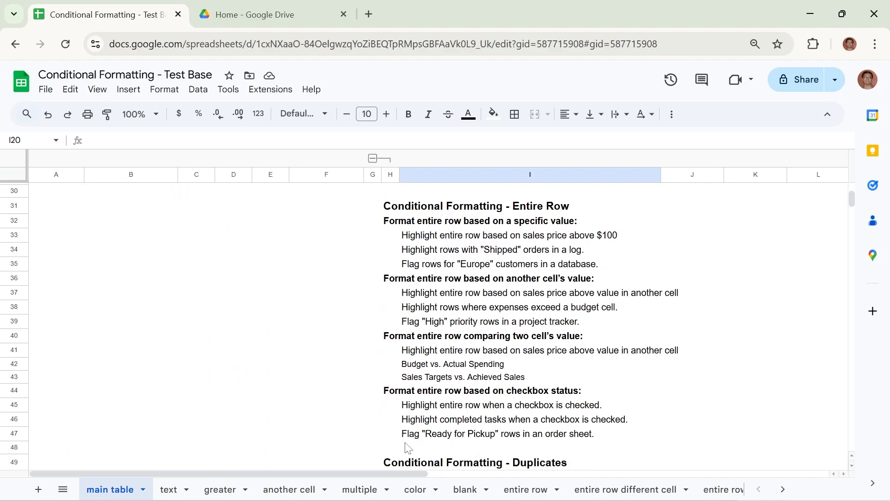
On the multiple sheet, compare the Projected and Actual expenses with the example formulas =C2>B2 and =C2<=B2
click(358, 490)
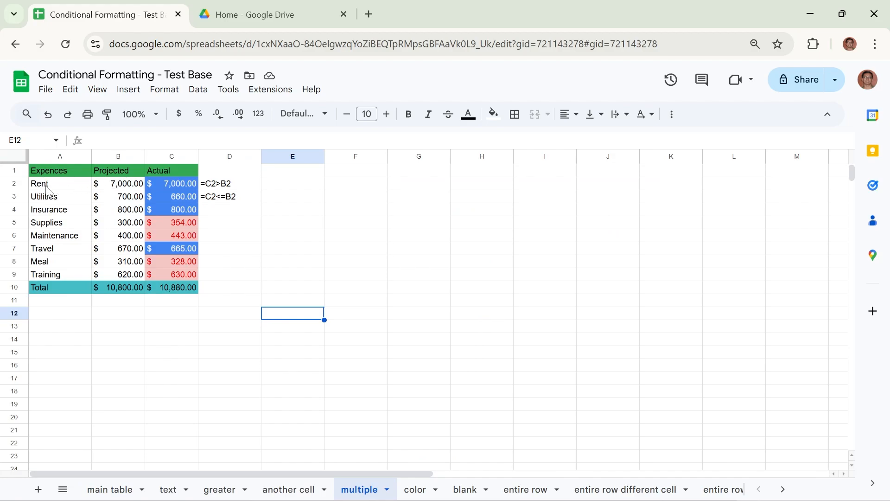
drag(49, 188, 51, 276)
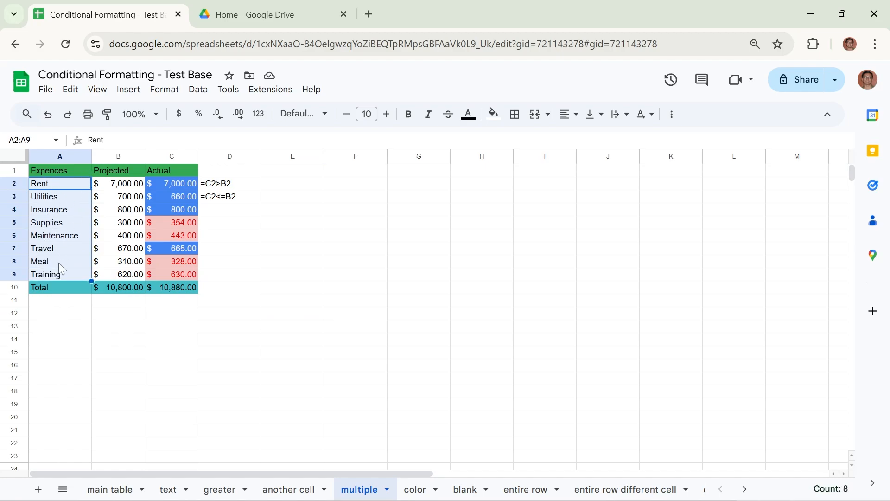
click(123, 174)
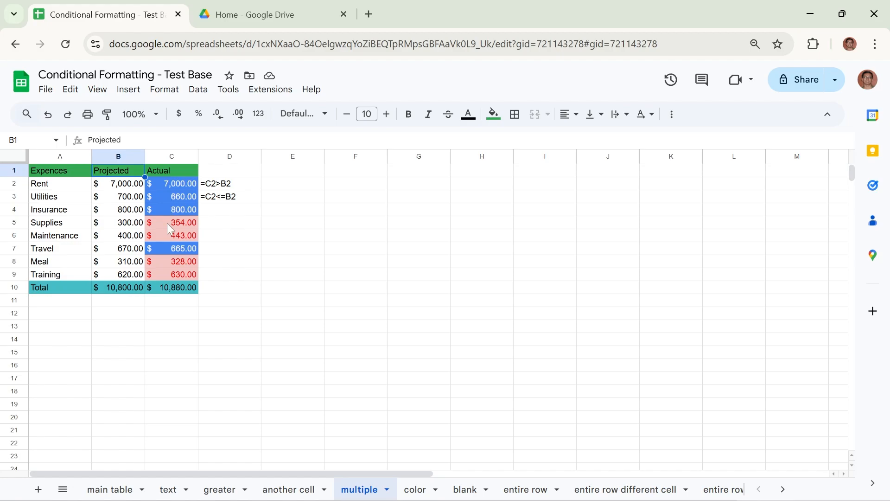
click(234, 202)
click(234, 189)
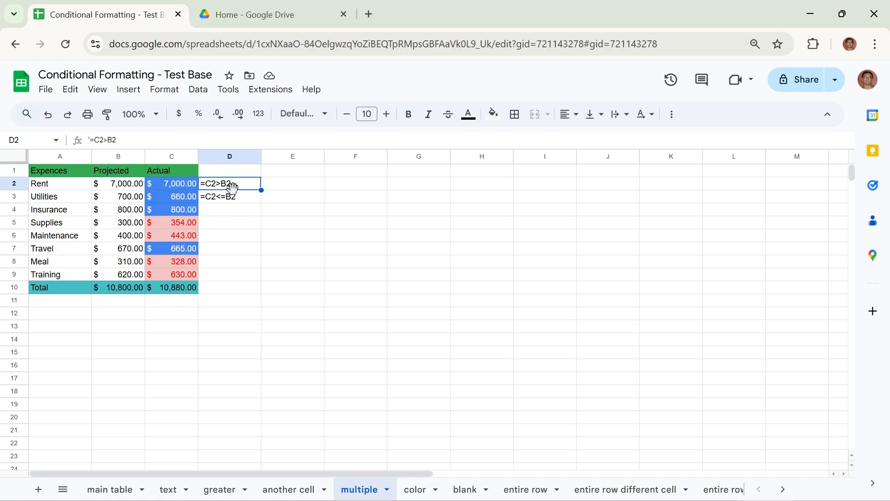
click(168, 186)
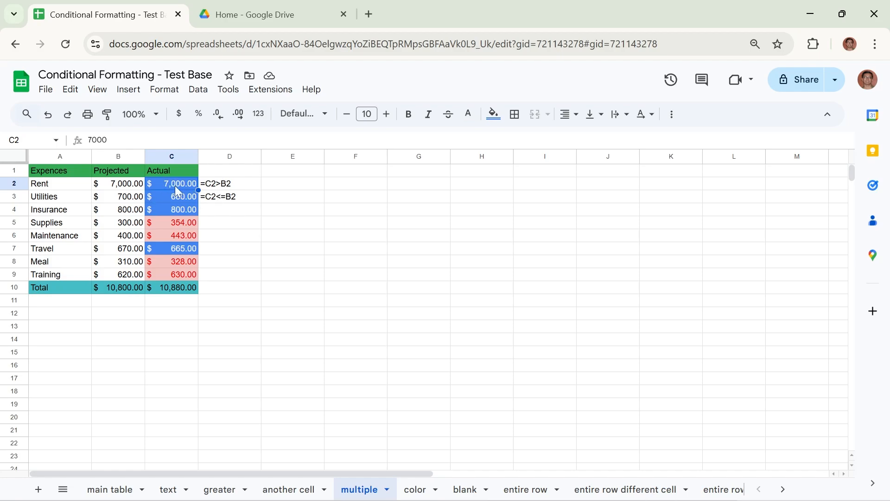
click(124, 188)
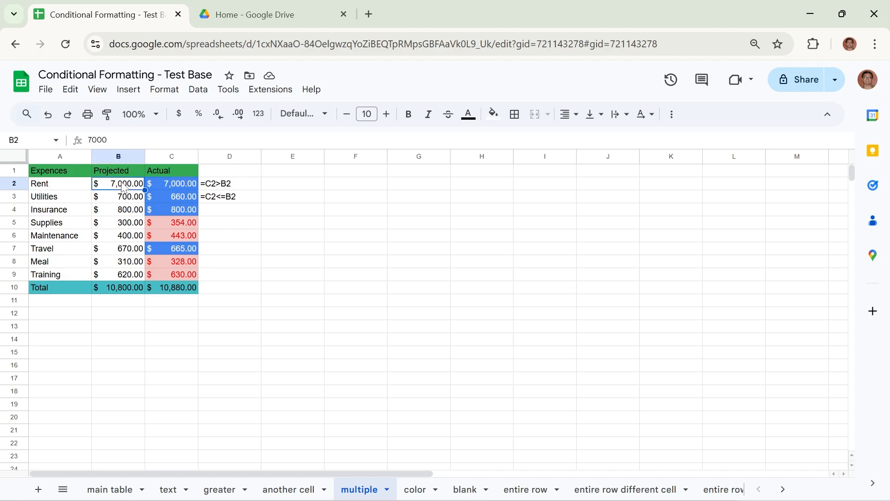
click(177, 227)
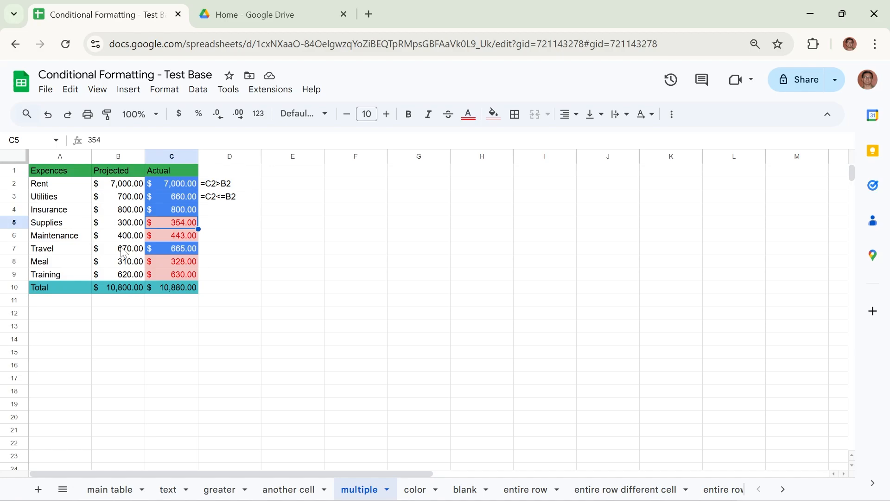
Examine the custom formula rule =C2>B2 on the Actual cells C2:C9, including its range and formatting style
drag(171, 182, 169, 274)
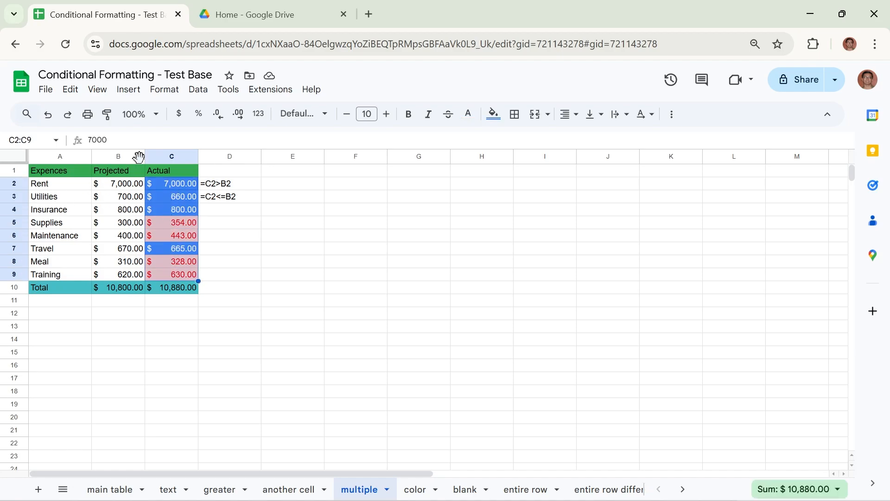
click(164, 98)
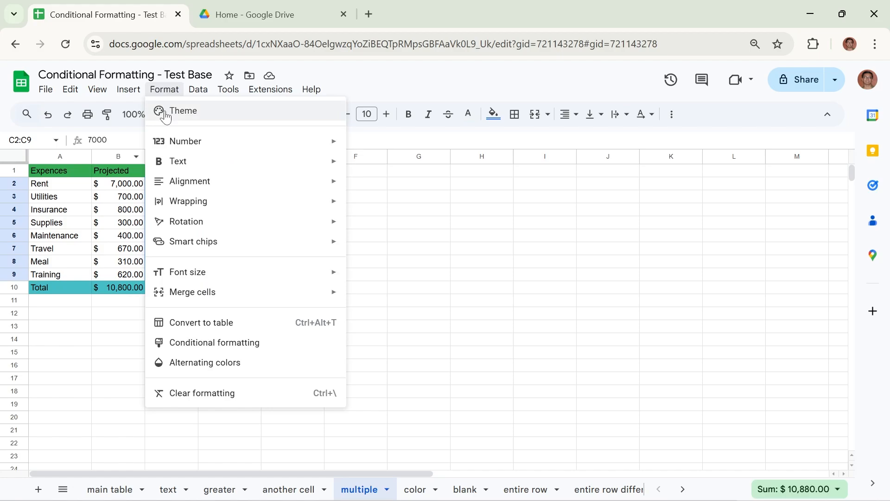
click(229, 345)
mouse_move(733, 185)
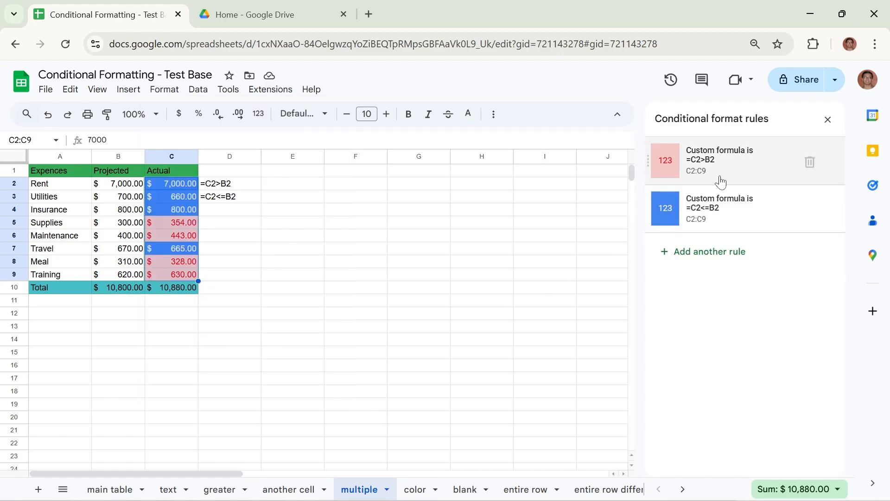
click(747, 169)
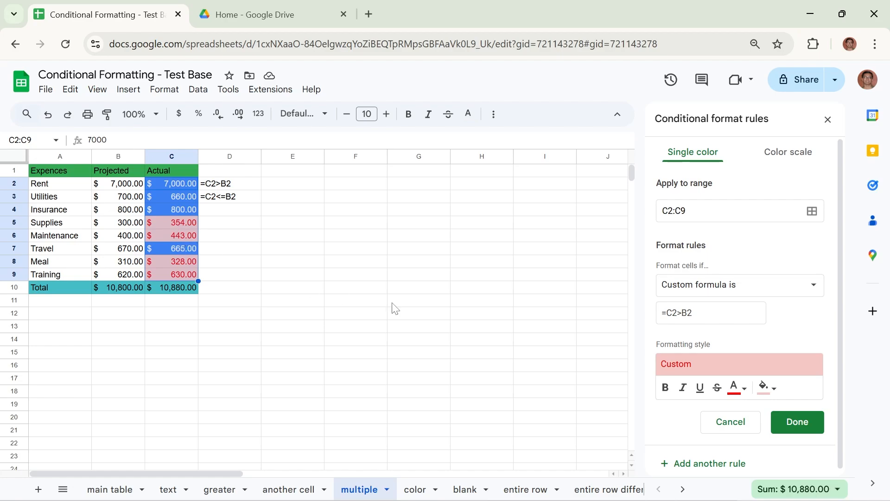
click(828, 123)
Examine the custom formula rule =C2<=B2 on the Actual cells C2:C9, including its range and formatting style
drag(177, 181, 173, 274)
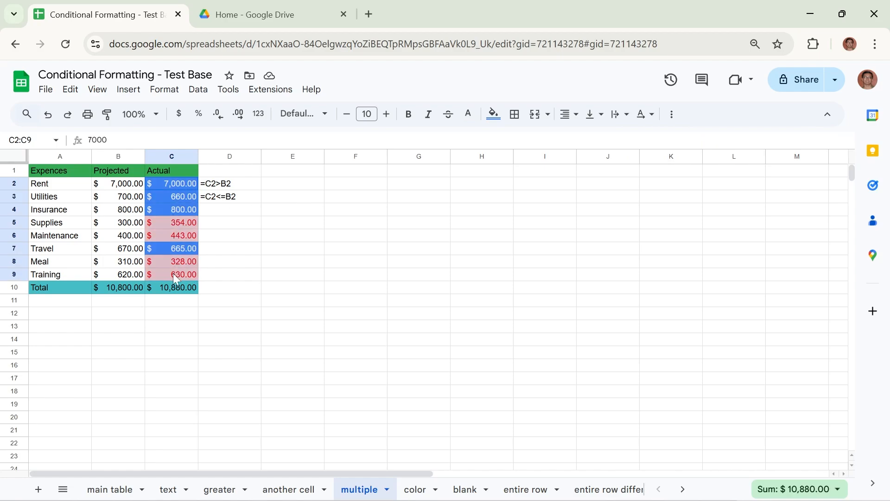
click(164, 89)
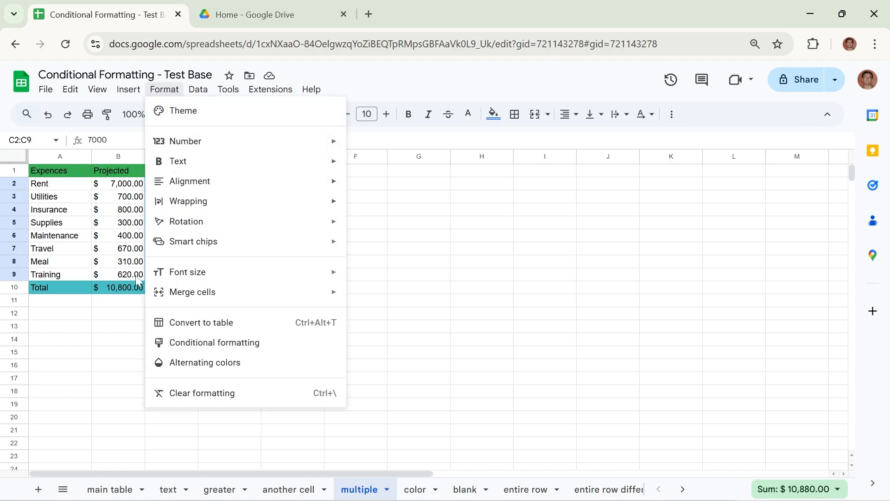
click(238, 343)
mouse_move(756, 207)
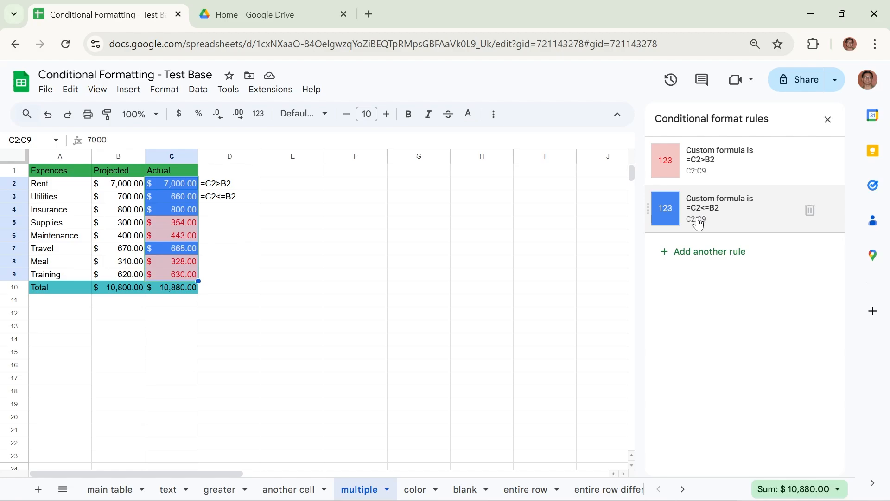
click(760, 211)
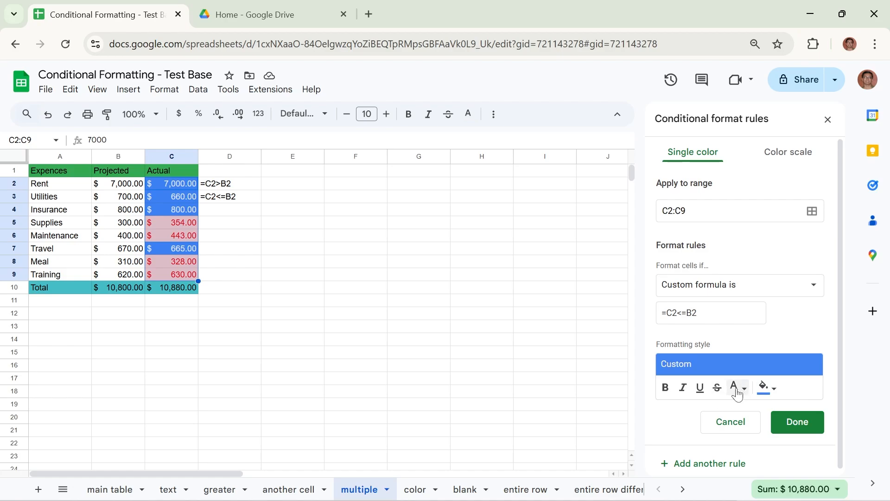
click(828, 120)
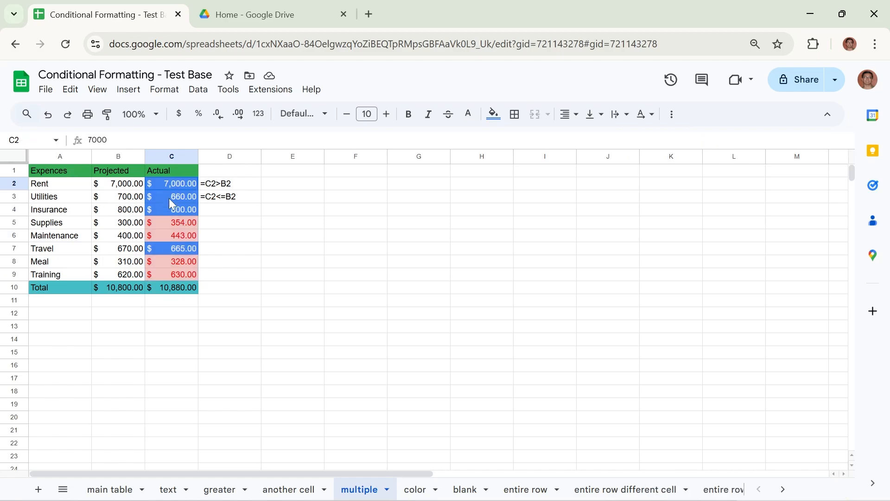
Move the =C2<=B2 rule above the =C2>B2 rule in the conditional format rules for C2:C9
click(170, 100)
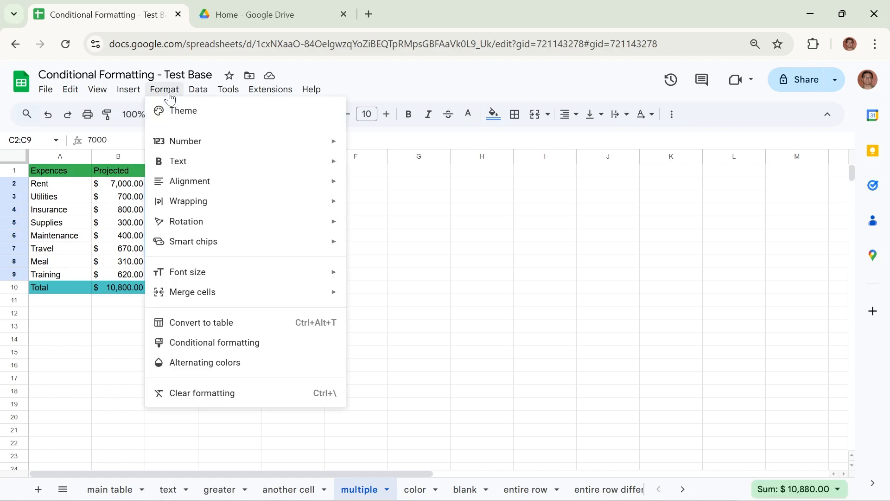
click(228, 343)
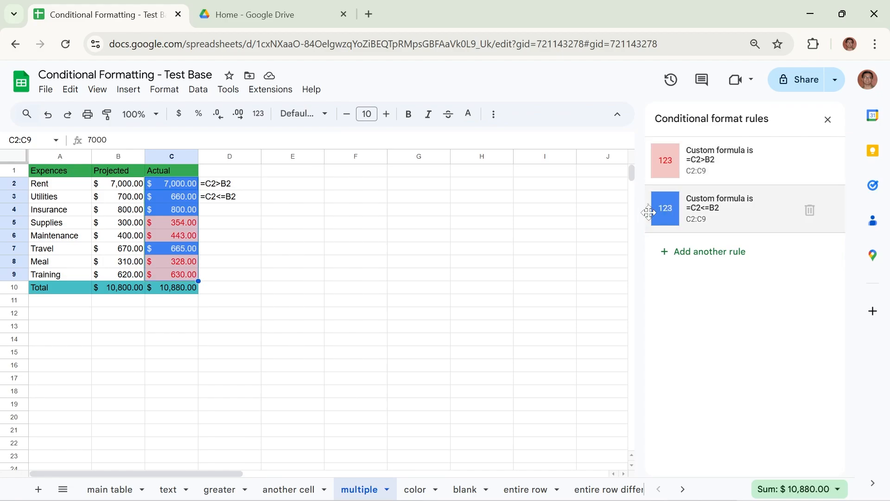
drag(650, 212, 654, 171)
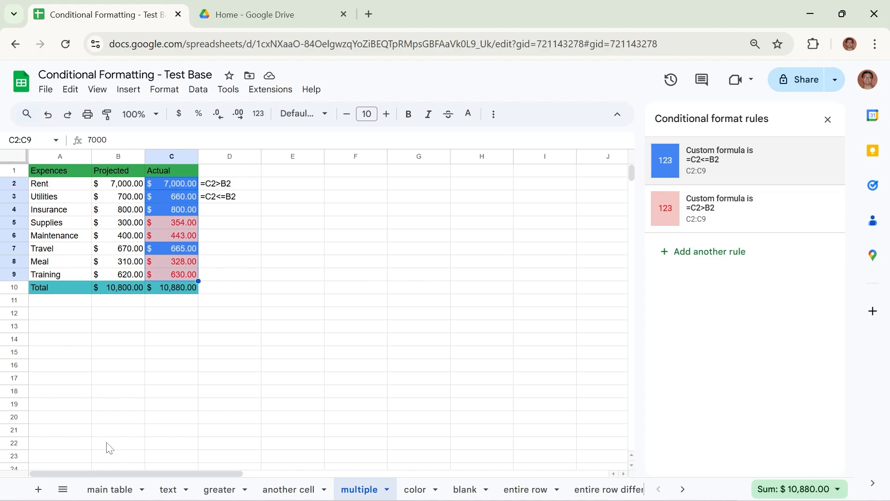
Look through the main table's entire row, duplicates and intermediate conditional formatting examples
click(110, 489)
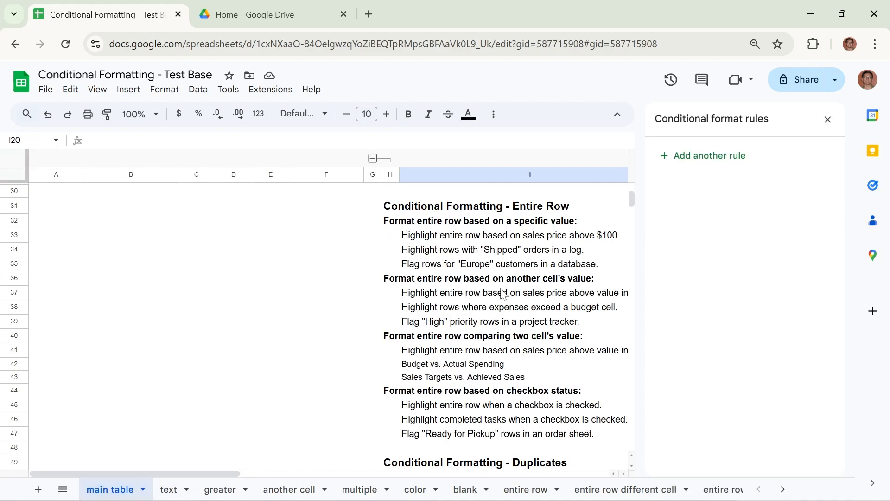
scroll(518, 398, down, 5)
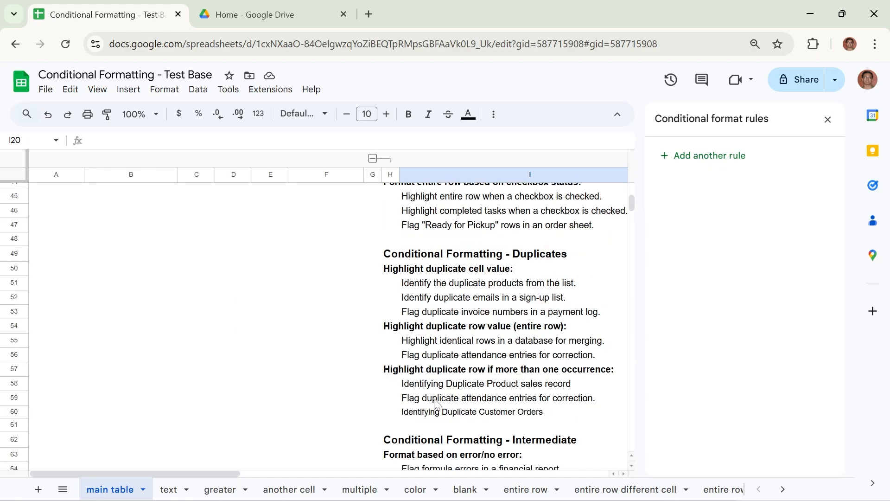
scroll(473, 331, up, 5)
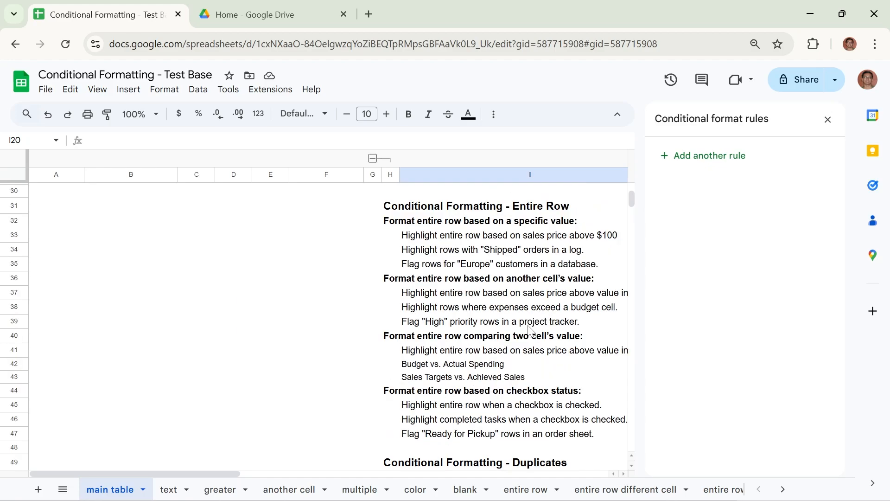
scroll(529, 331, down, 5)
scroll(531, 330, down, 5)
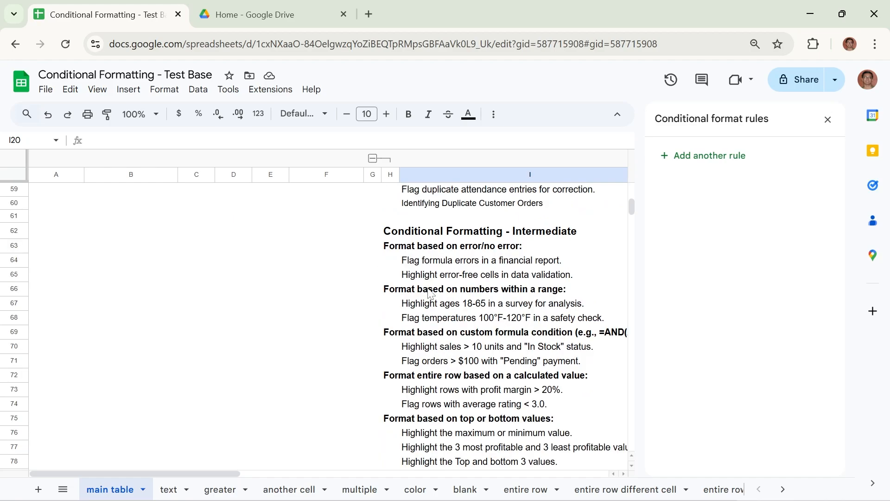
scroll(444, 314, up, 5)
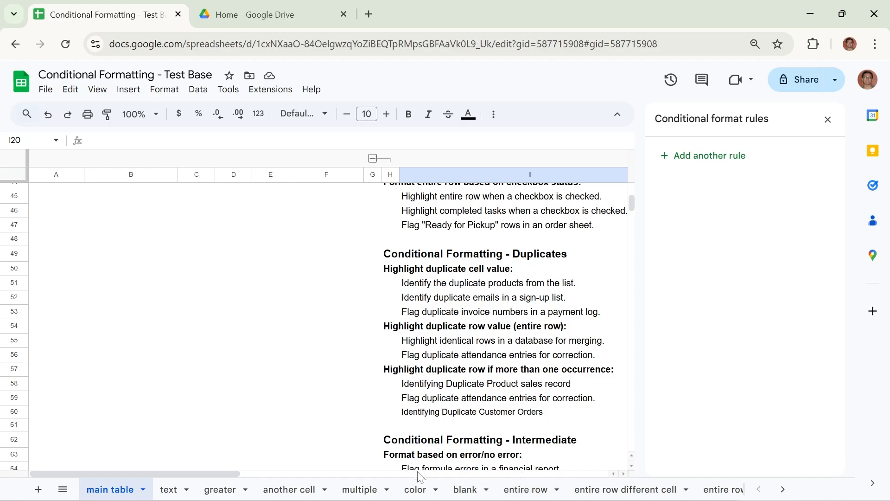
Show the conditional format rules applied to Product Name cells B2:B22 on the blank sheet
click(465, 489)
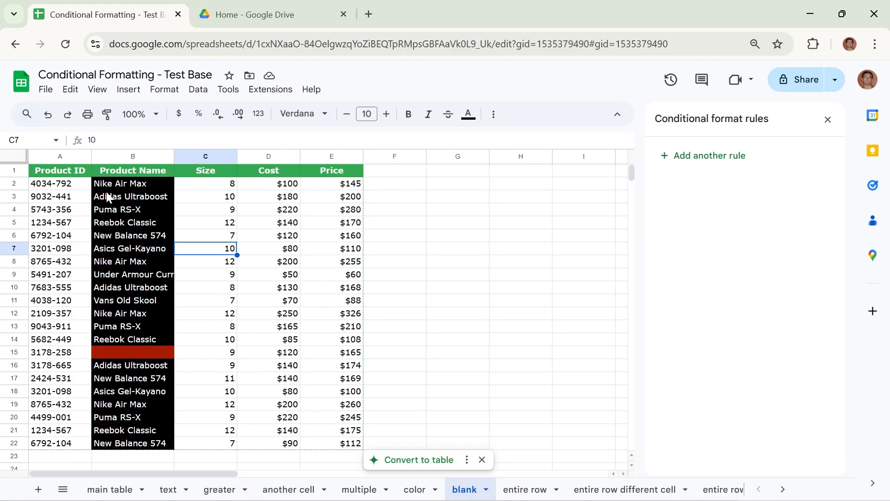
drag(115, 181, 124, 445)
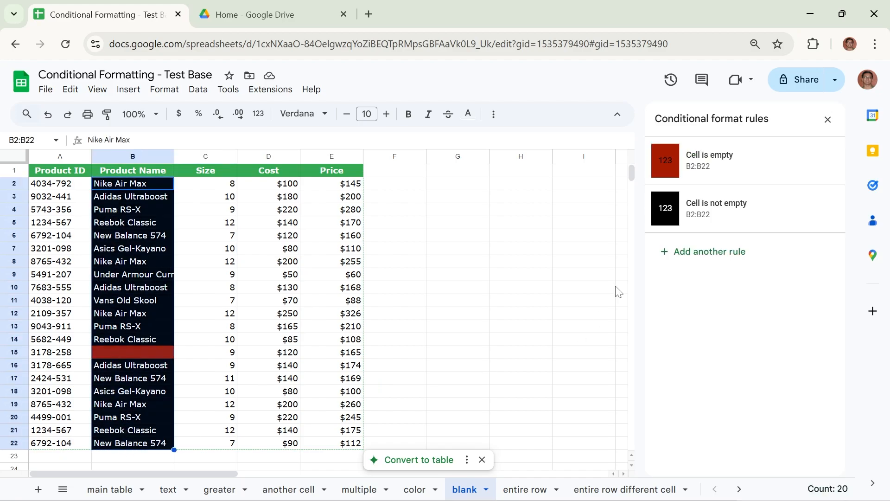